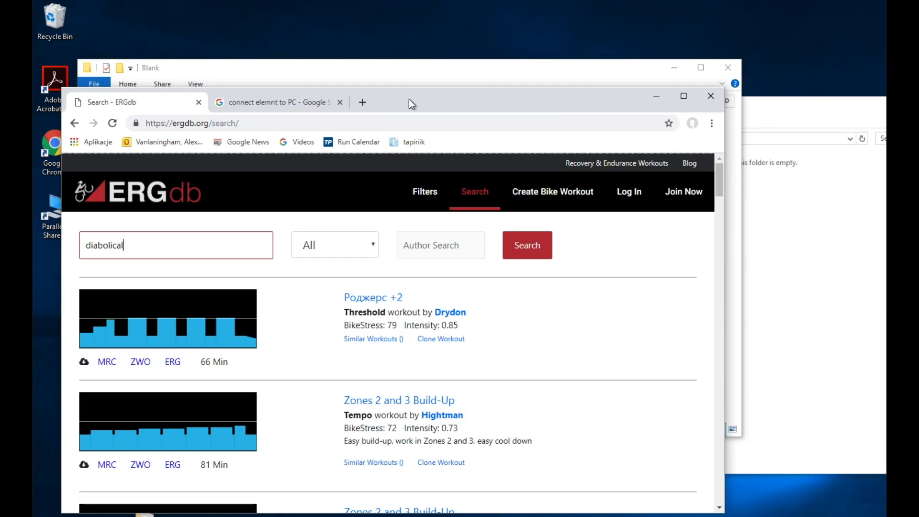
# Search ERGdb for "diabolical" and download the Diabolical 4hrs workout as an MRC file
pyautogui.click(532, 244)
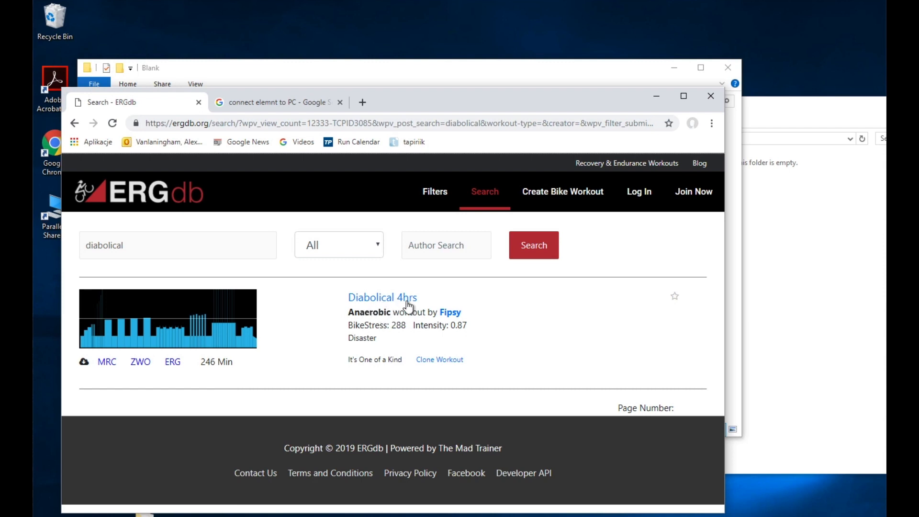
pyautogui.click(107, 363)
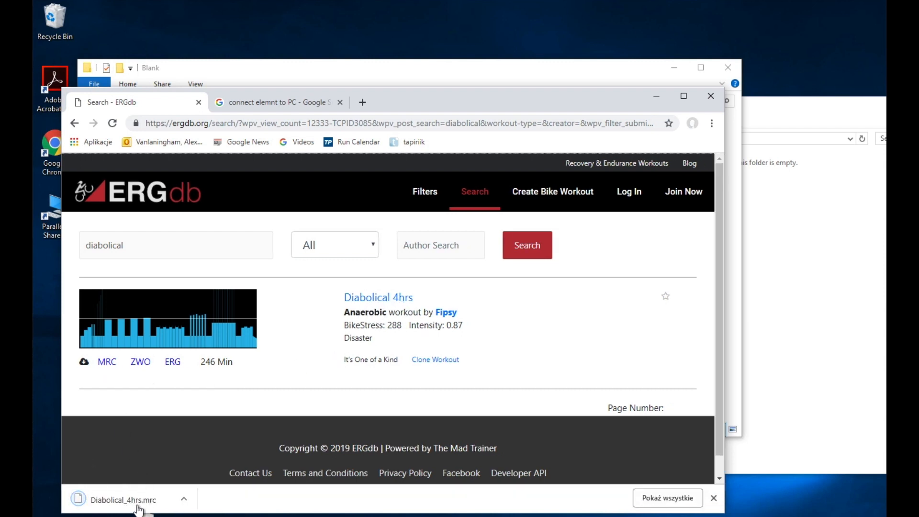
pyautogui.click(553, 78)
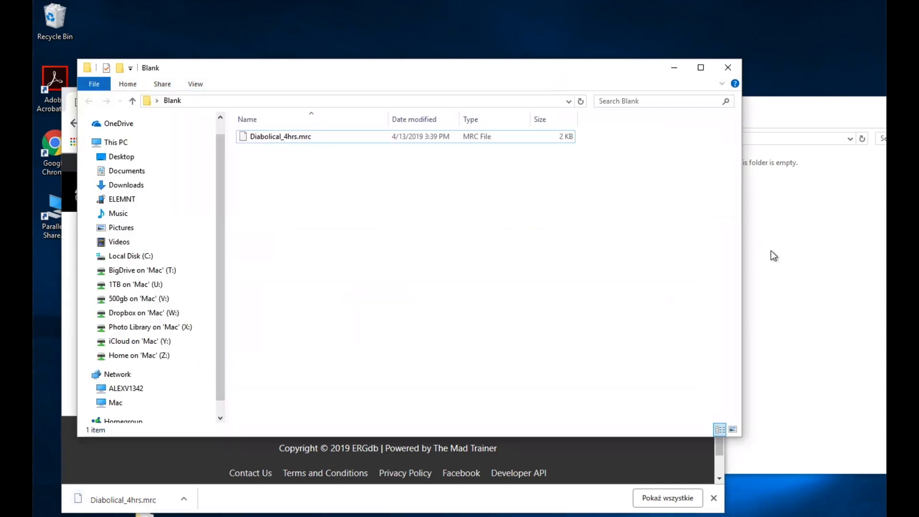
# Navigate the second Explorer window to This PC > ELEMNT > USB storage > plans
pyautogui.click(783, 252)
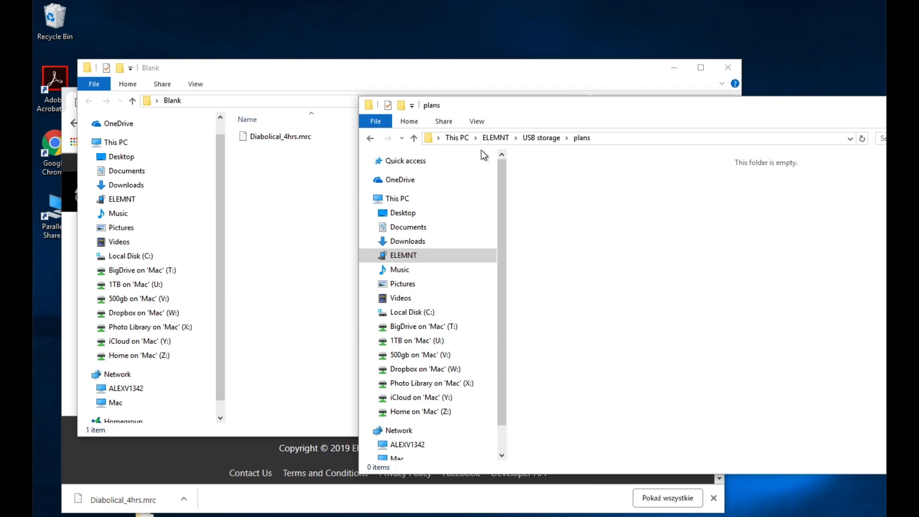
pyautogui.click(451, 135)
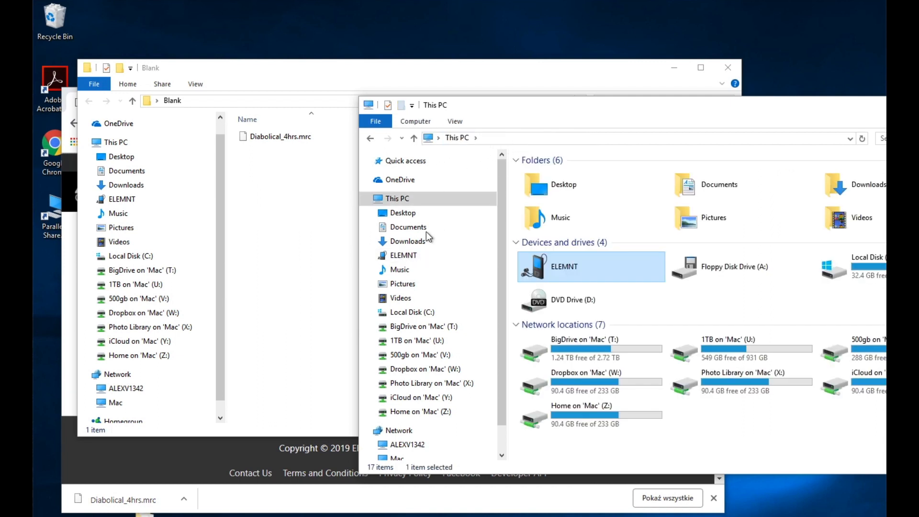
pyautogui.click(406, 256)
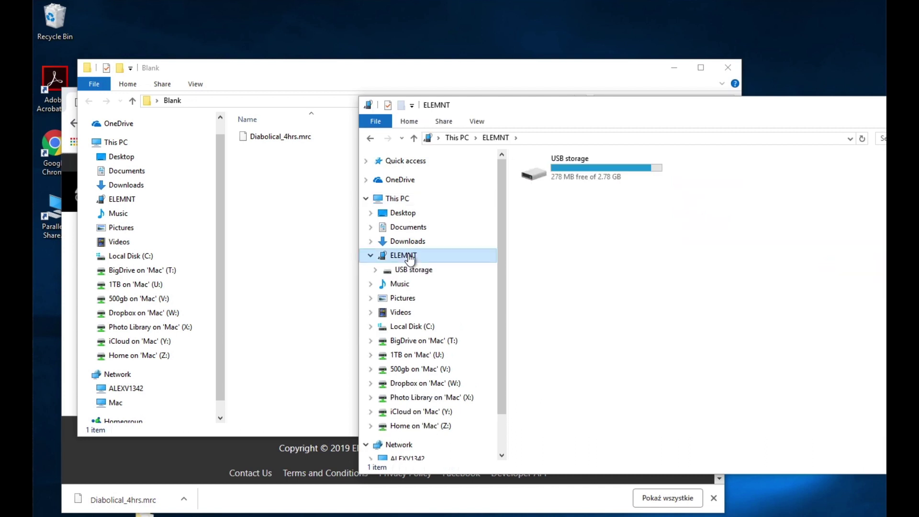
pyautogui.click(587, 164)
pyautogui.doubleClick(587, 164)
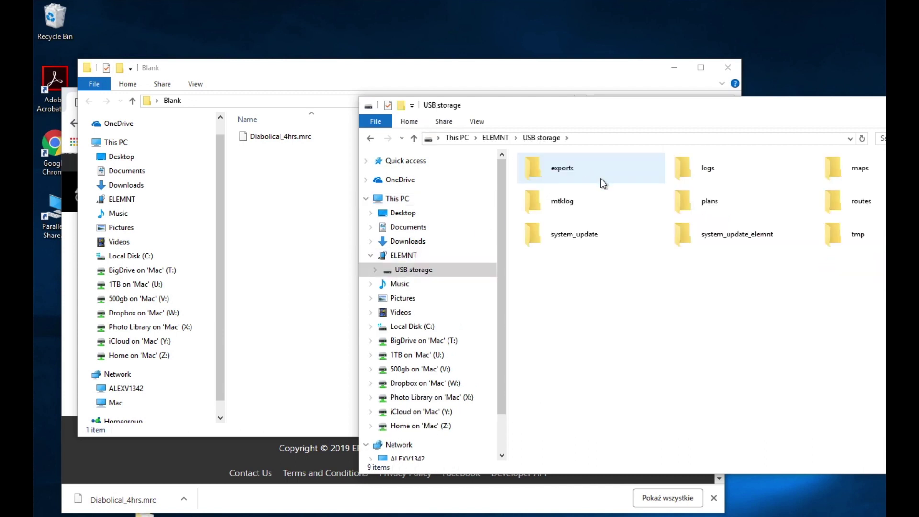
pyautogui.doubleClick(689, 202)
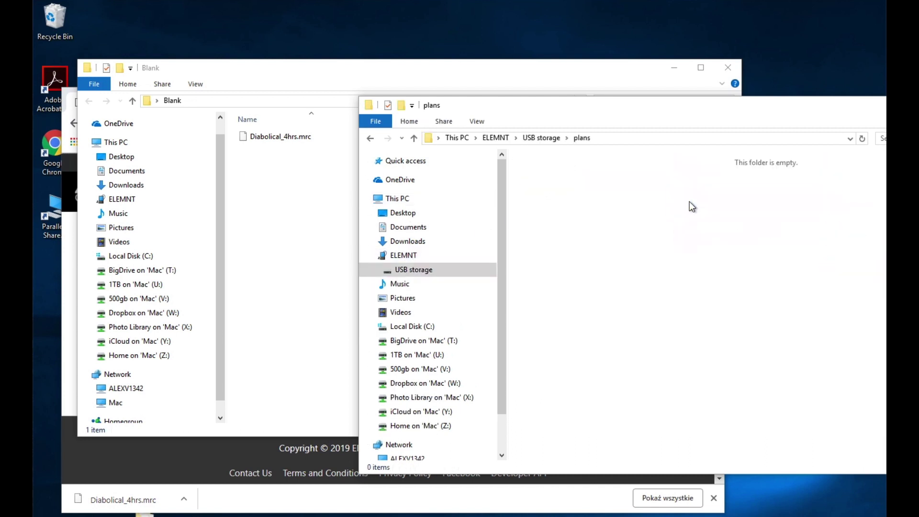
pyautogui.click(243, 208)
# Drag Diabolical_4hrs.mrc from the Blank folder into the ELEMNT plans folder
pyautogui.moveTo(259, 137)
pyautogui.mouseDown()
pyautogui.moveTo(804, 197)
pyautogui.moveTo(797, 230)
pyautogui.mouseUp()
pyautogui.click(814, 258)
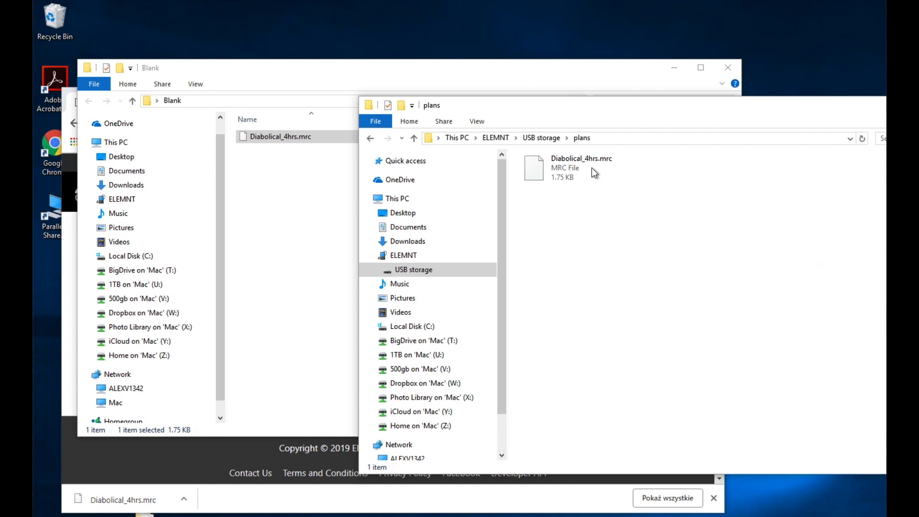
# Load the Blank folder's Diabolical_4hrs.mrc into Sublime Text, delete all its content and save it
pyautogui.click(246, 174)
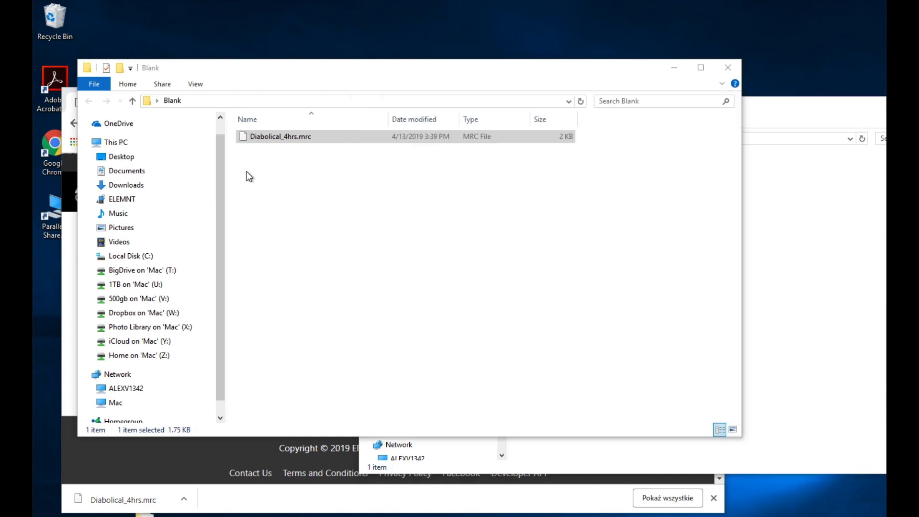
pyautogui.click(270, 137)
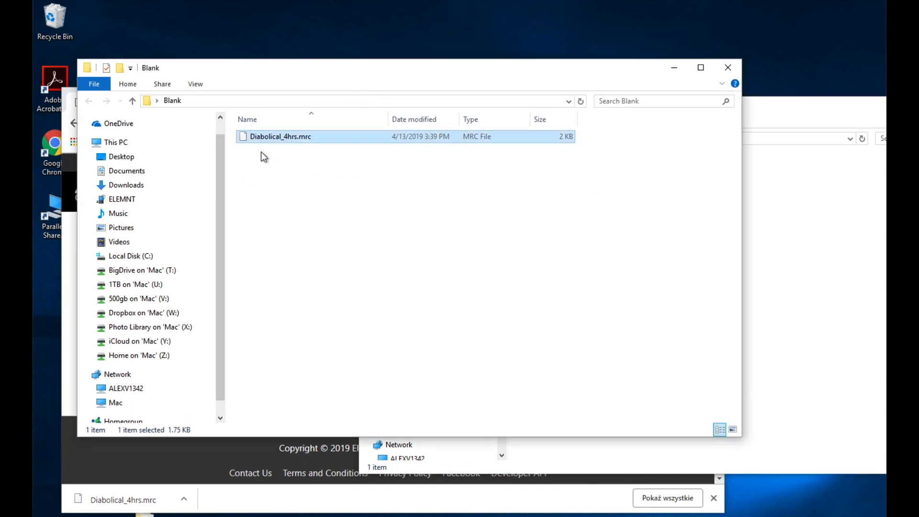
pyautogui.moveTo(263, 136); pyautogui.dragTo(270, 216)
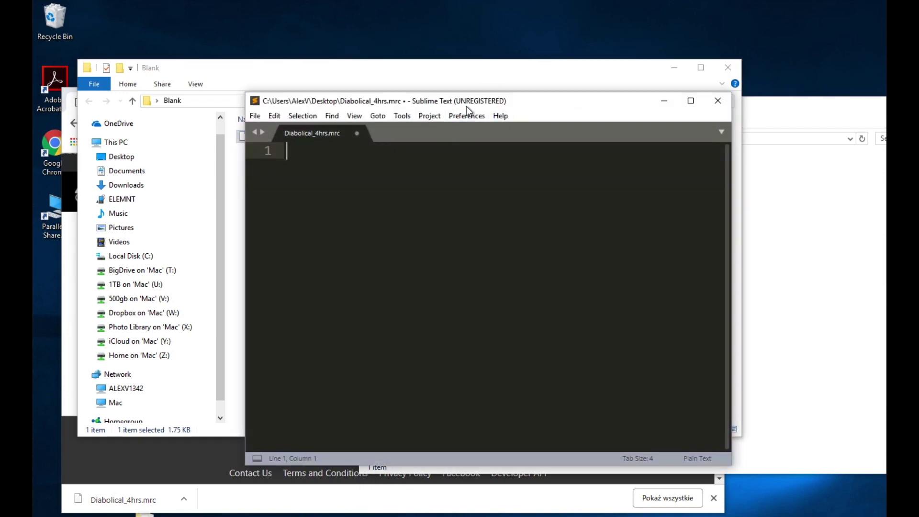
pyautogui.moveTo(466, 106); pyautogui.dragTo(485, 266)
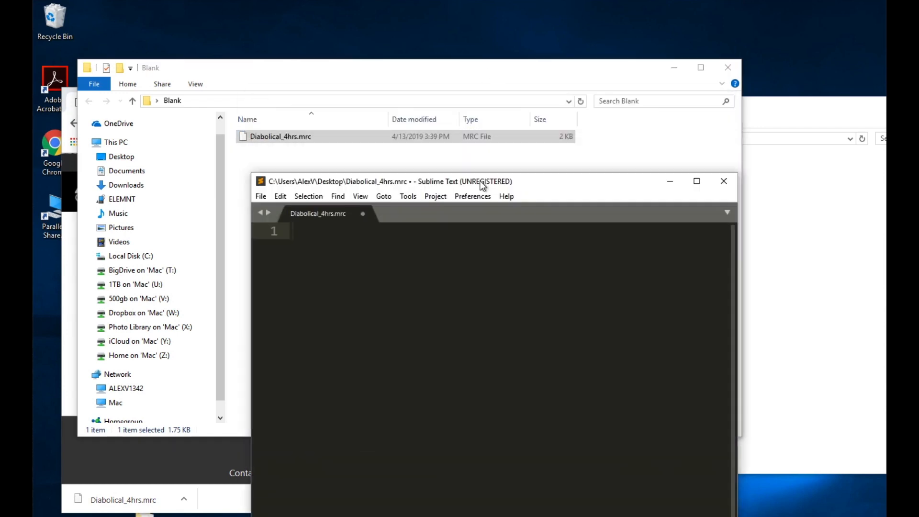
pyautogui.click(268, 138)
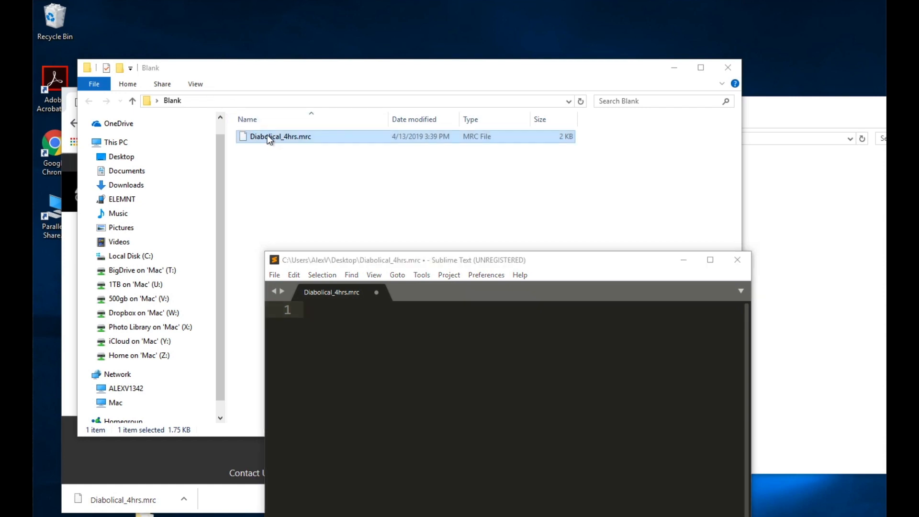
pyautogui.moveTo(267, 134); pyautogui.dragTo(394, 319)
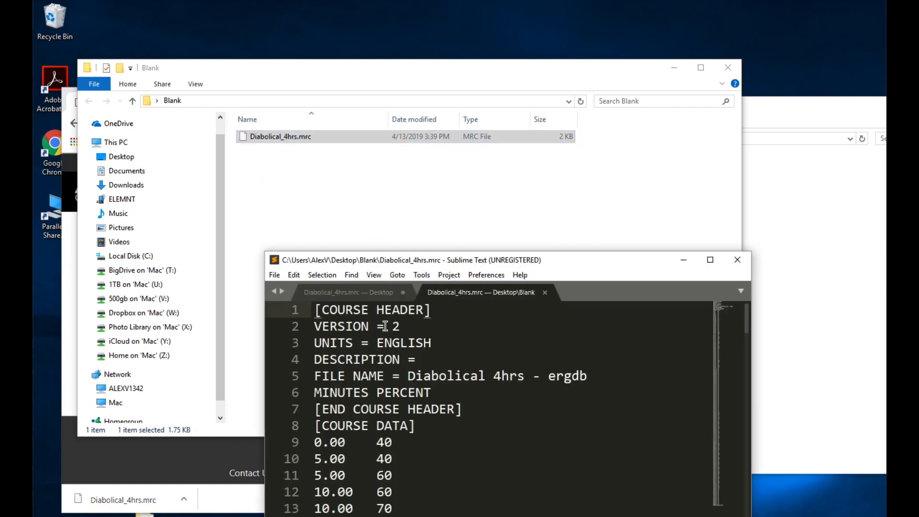
pyautogui.hotkey('ctrl', 'a')
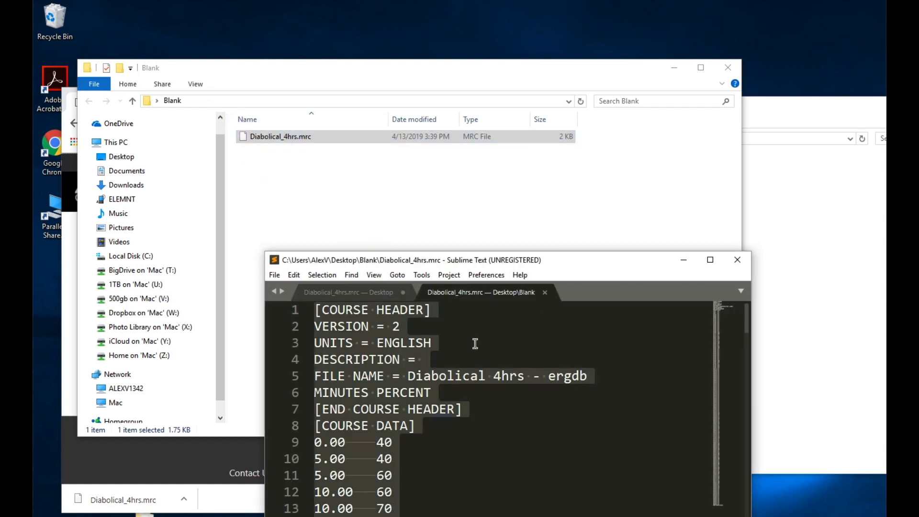
pyautogui.press('Delete')
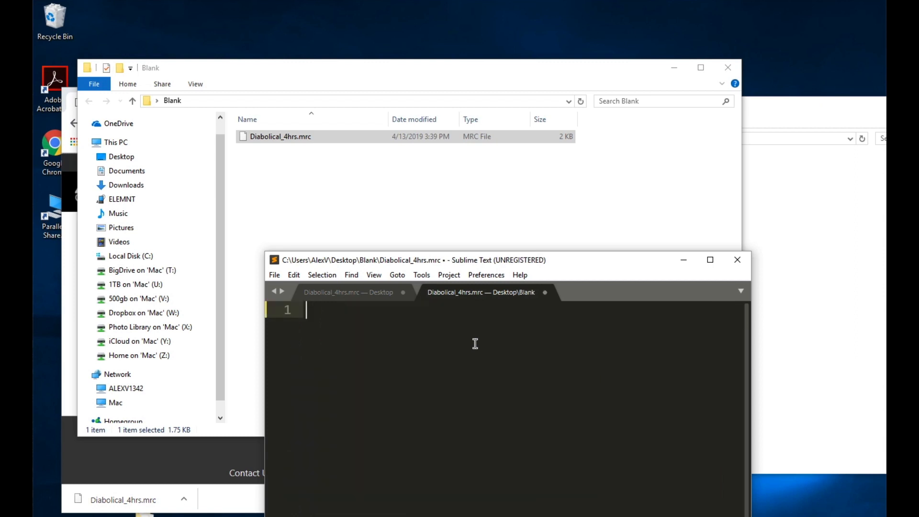
pyautogui.hotkey('ctrl', 's')
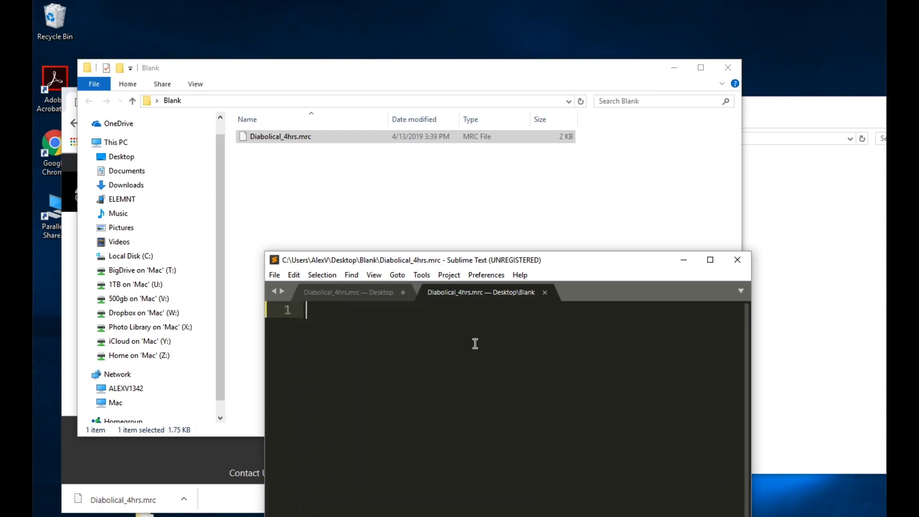
# Rename the emptied file to Diabolical_4hrs.mrc.plan, accepting the extension change
pyautogui.click(336, 190)
pyautogui.click(307, 137)
pyautogui.click(306, 137)
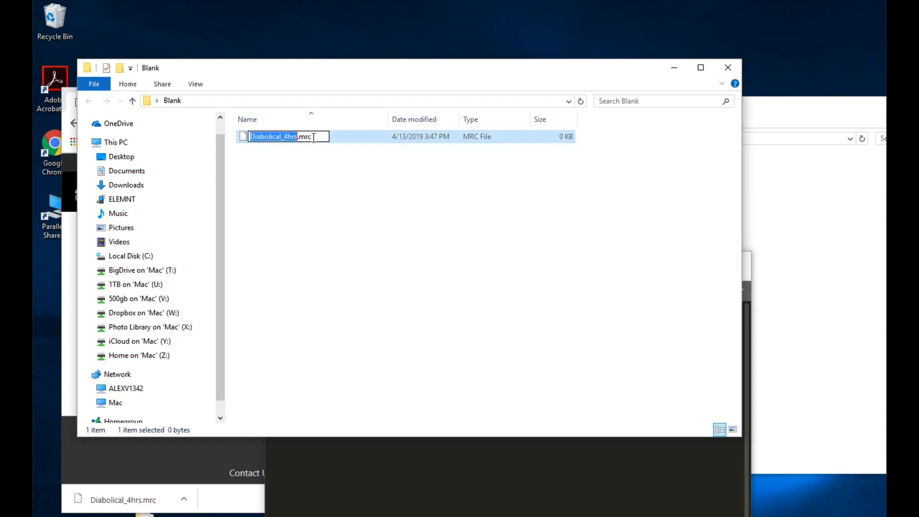
pyautogui.write('.plan')
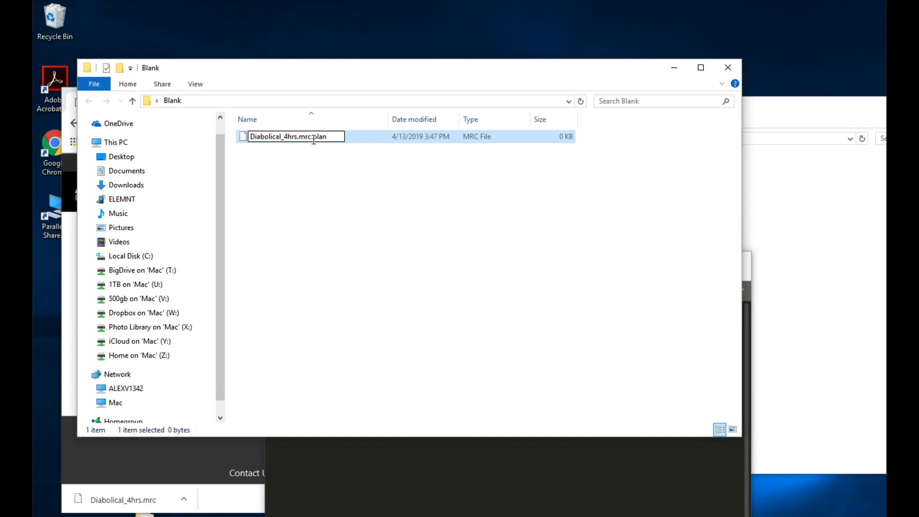
pyautogui.press('Return')
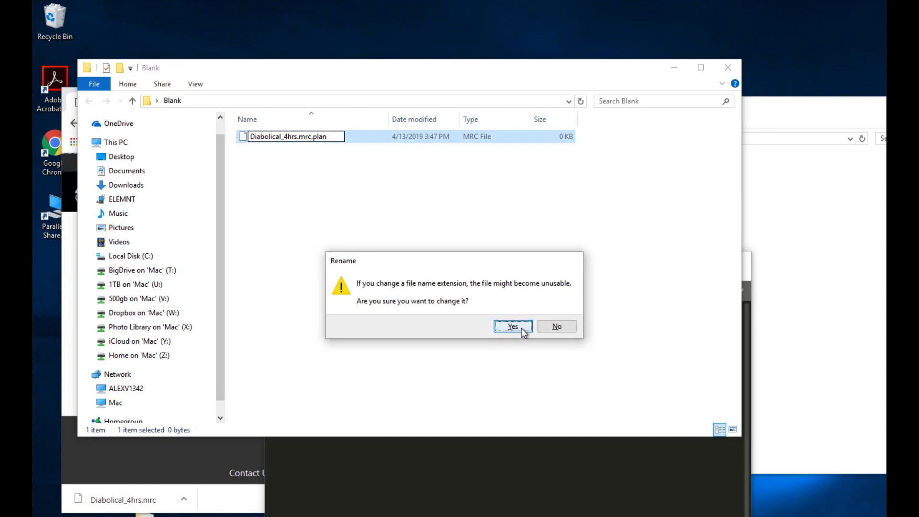
pyautogui.click(521, 327)
# Permanently delete Diabolical_4hrs.mrc from the ELEMNT plans folder
pyautogui.click(827, 272)
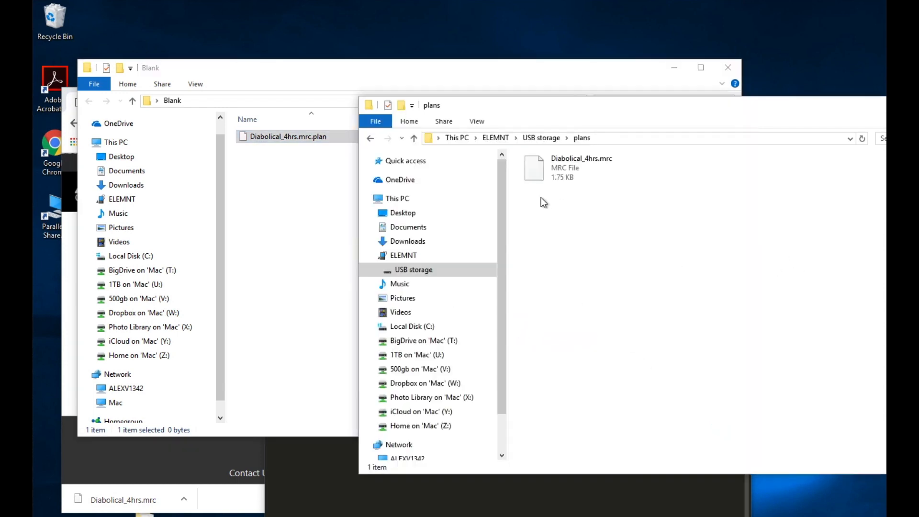
pyautogui.click(578, 168)
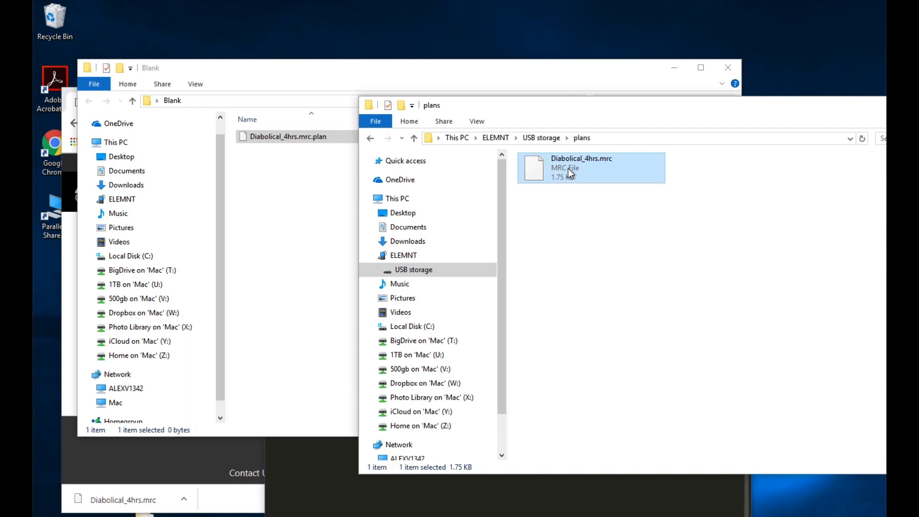
pyautogui.rightClick(568, 168)
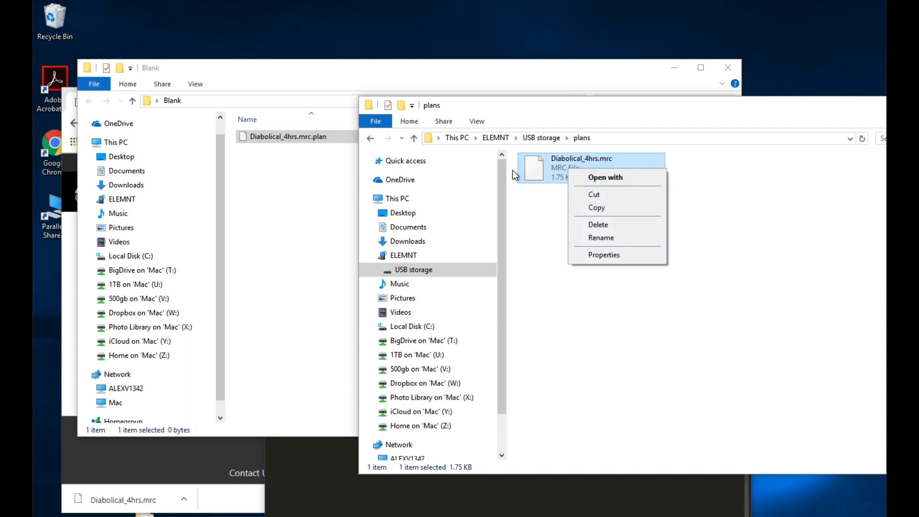
pyautogui.click(600, 225)
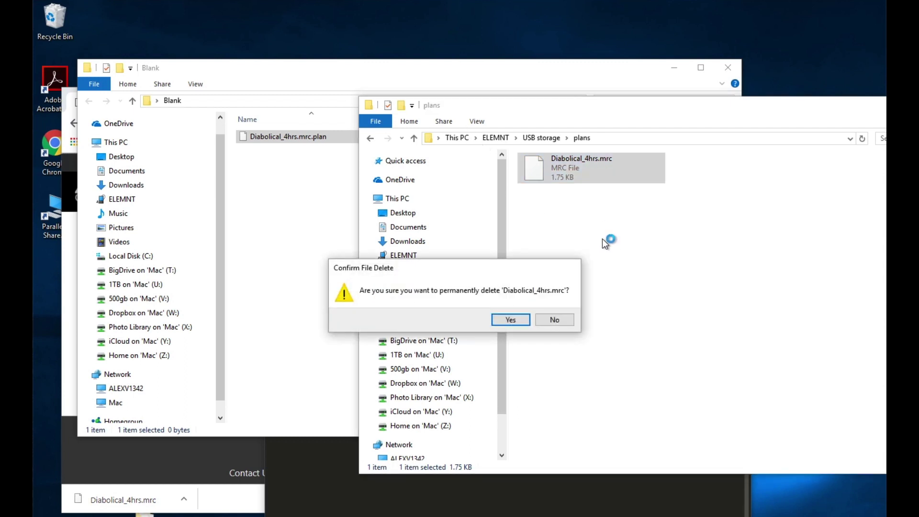
pyautogui.click(504, 319)
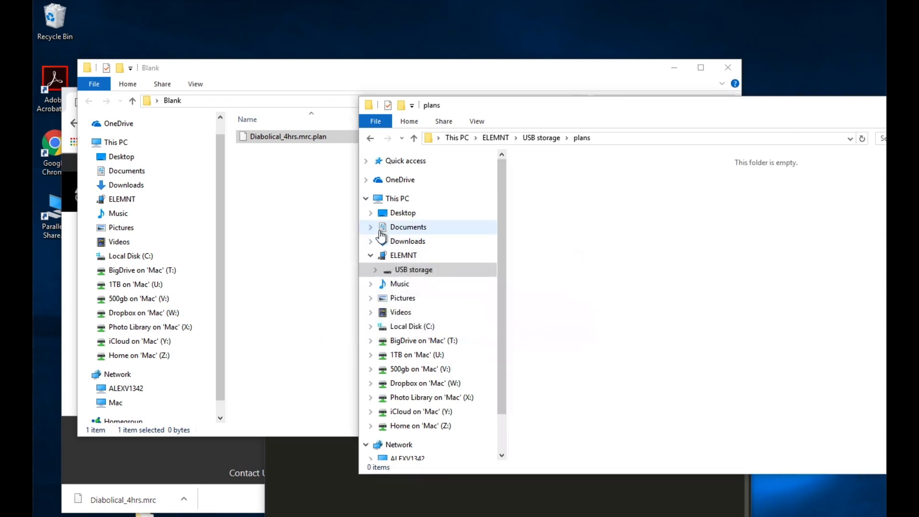
# Copy the empty Diabolical_4hrs.mrc.plan from Blank into the plans folder
pyautogui.click(329, 210)
pyautogui.moveTo(273, 135)
pyautogui.mouseDown()
pyautogui.moveTo(820, 248)
pyautogui.moveTo(812, 252)
pyautogui.mouseUp()
pyautogui.click(796, 277)
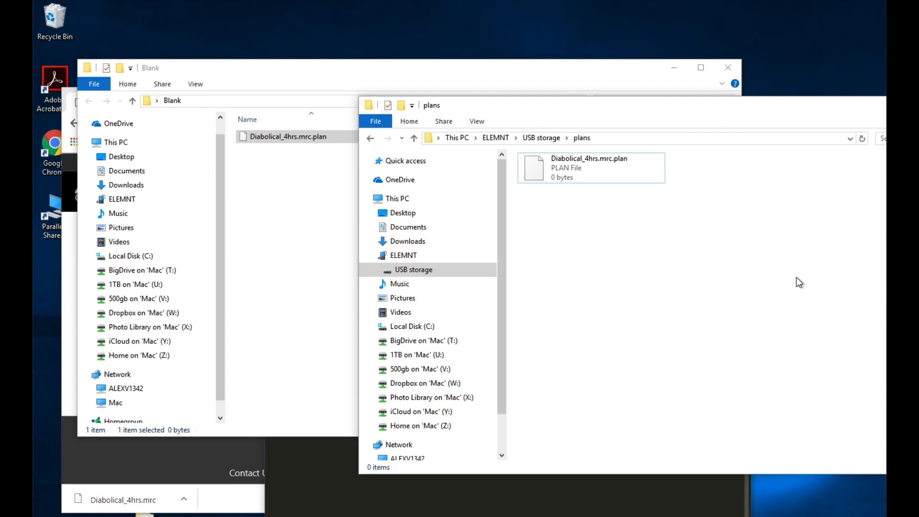